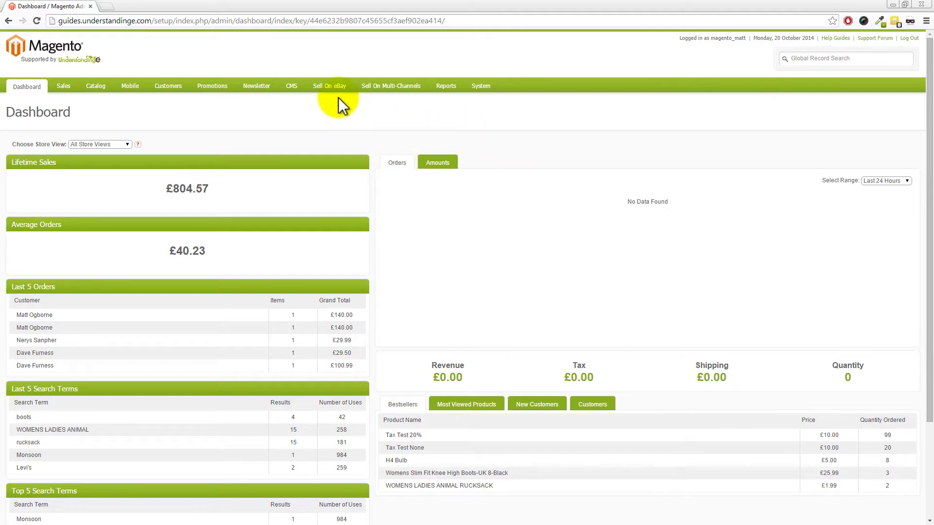
Go to the Policies tab under Sell On eBay > Configuration and show page 2
{"action": "mouse_move", "coordinate": [337, 93]}
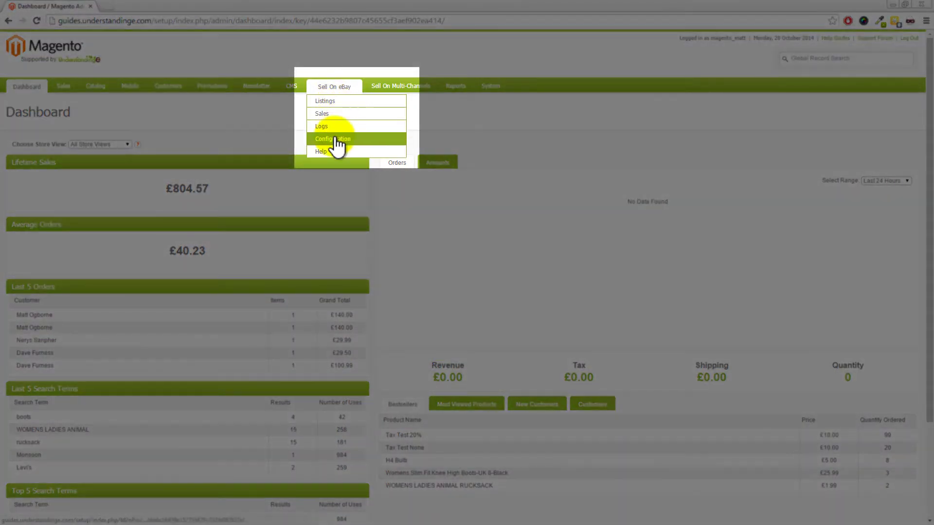
{"action": "left_click", "coordinate": [334, 139]}
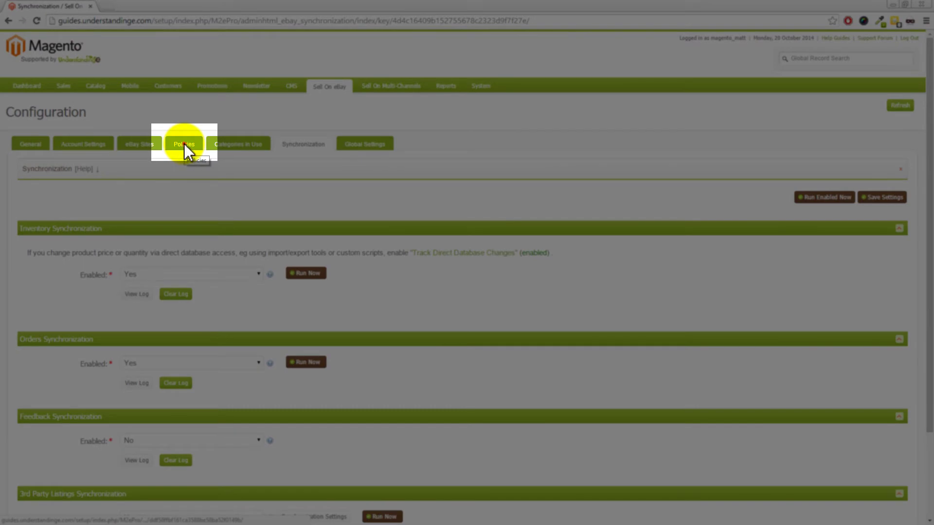
{"action": "left_click", "coordinate": [184, 144]}
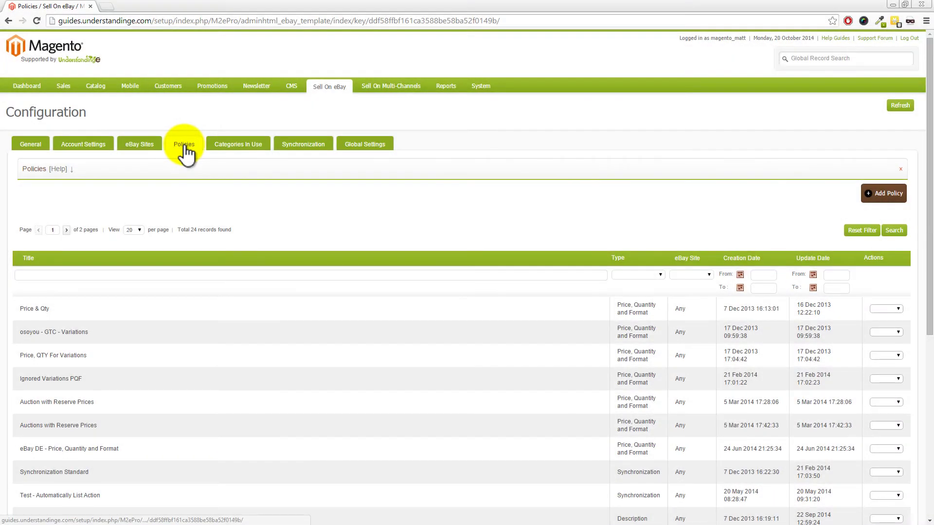
{"action": "left_click", "coordinate": [67, 230]}
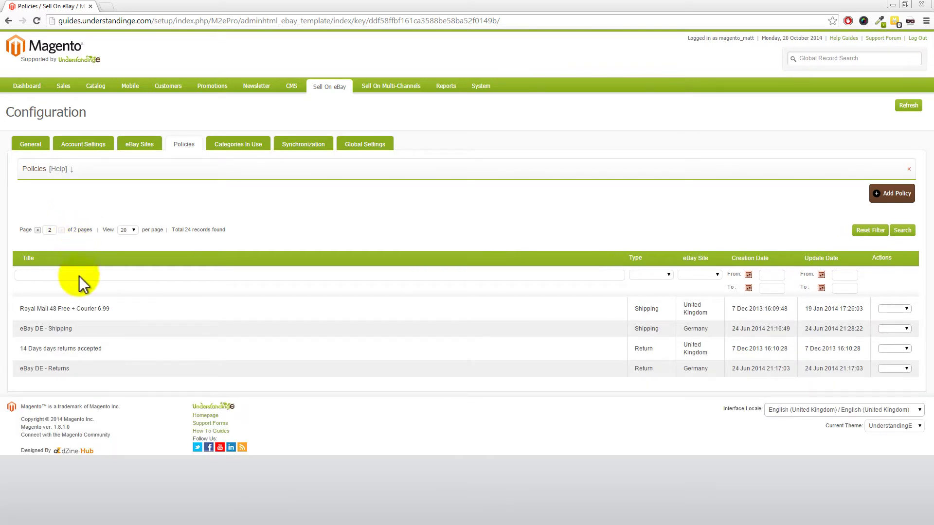
Open the Royal Mail 48 Free + Courier 6.99 shipping policy and set Click And Collect to Yes
{"action": "left_click", "coordinate": [80, 317]}
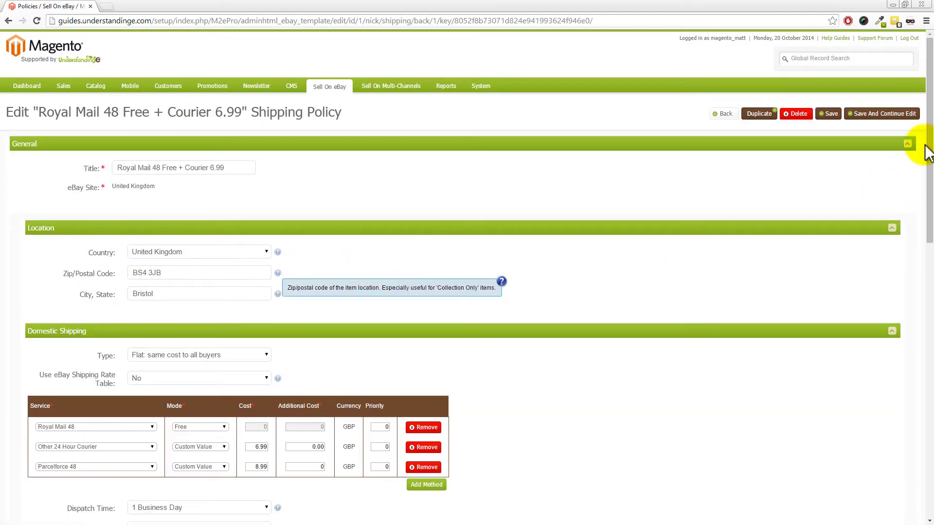
{"action": "left_click_drag", "start_coordinate": [925, 146], "coordinate": [932, 263]}
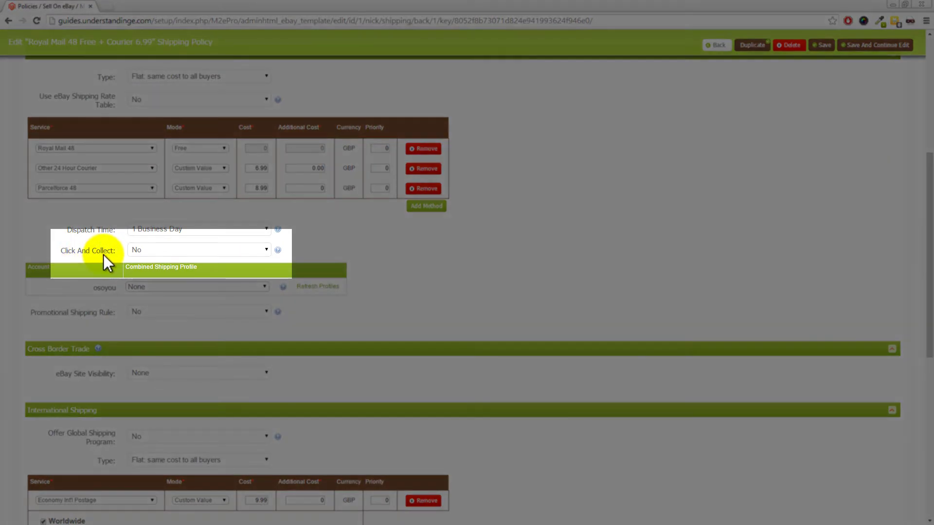
{"action": "left_click", "coordinate": [158, 250]}
{"action": "left_click", "coordinate": [151, 269]}
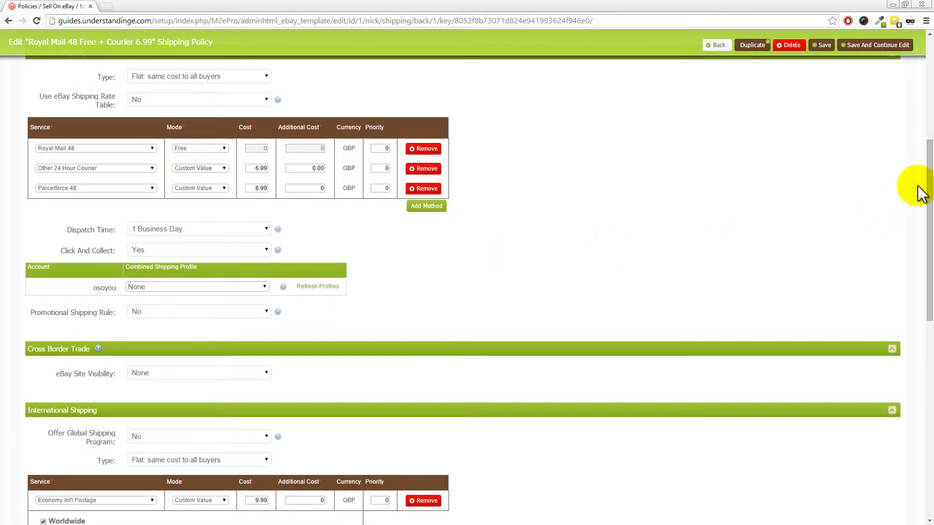
Scroll down to the policy's Package details section and select the Width dimension box
{"action": "left_click_drag", "start_coordinate": [929, 173], "coordinate": [928, 360]}
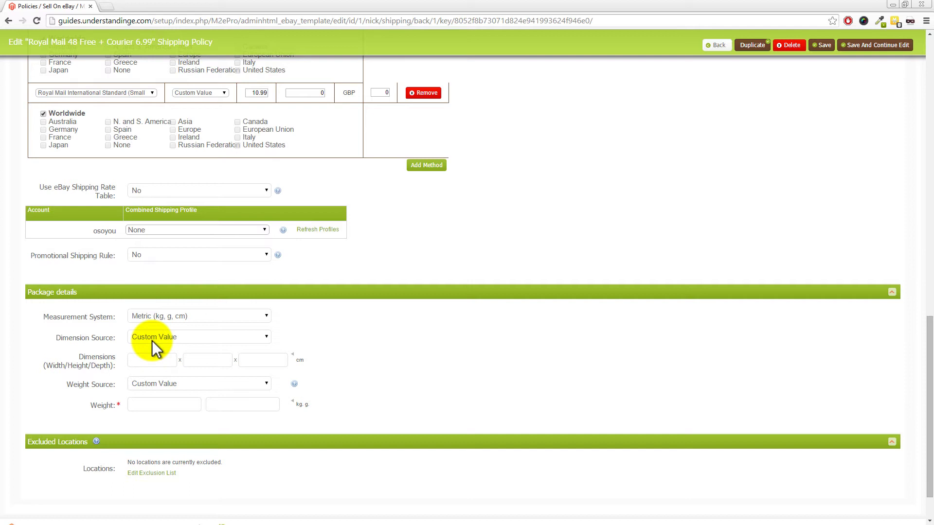
{"action": "left_click", "coordinate": [147, 362]}
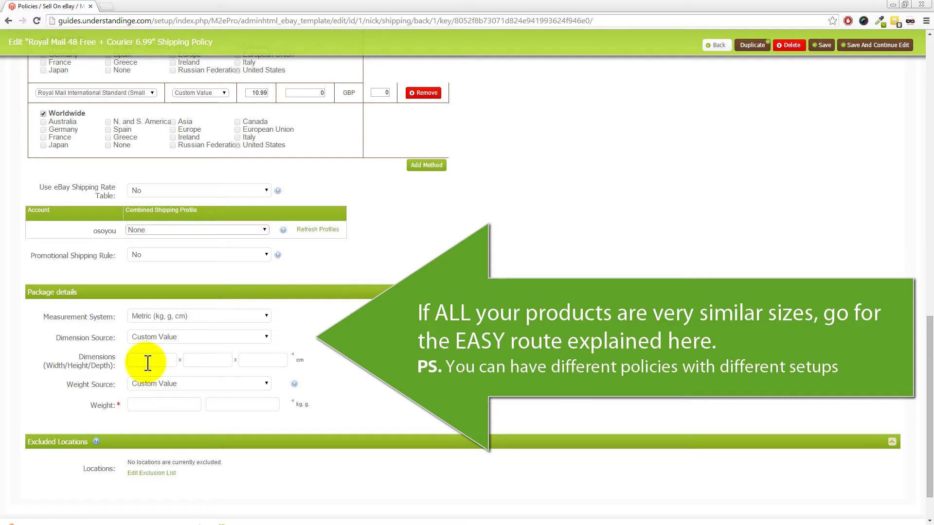
Check the empty Width and Weight fields, then bring up the Dimension Source choices
{"action": "left_click", "coordinate": [148, 363]}
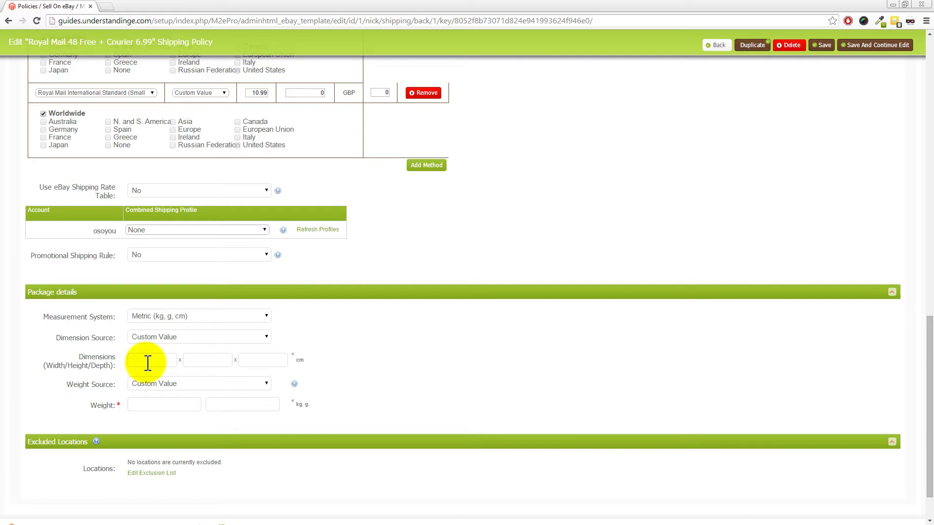
{"action": "left_click", "coordinate": [136, 405]}
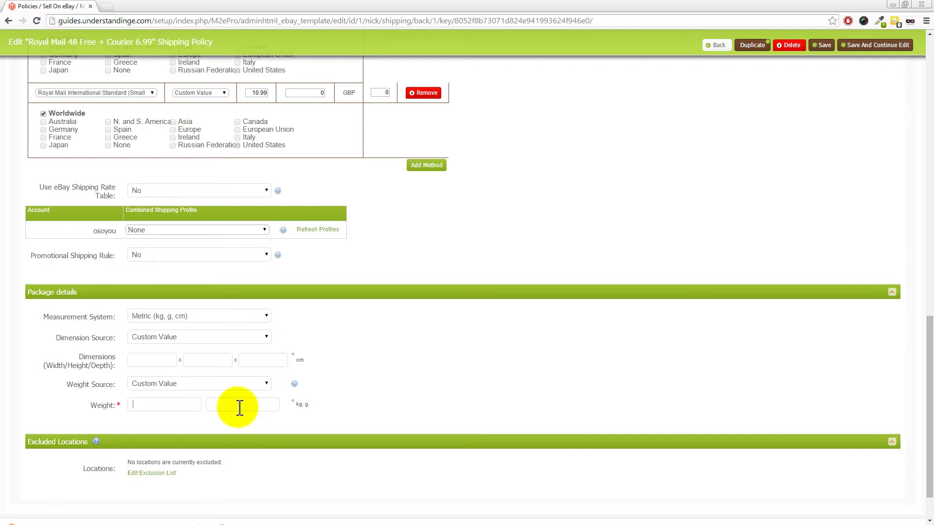
{"action": "left_click", "coordinate": [173, 339]}
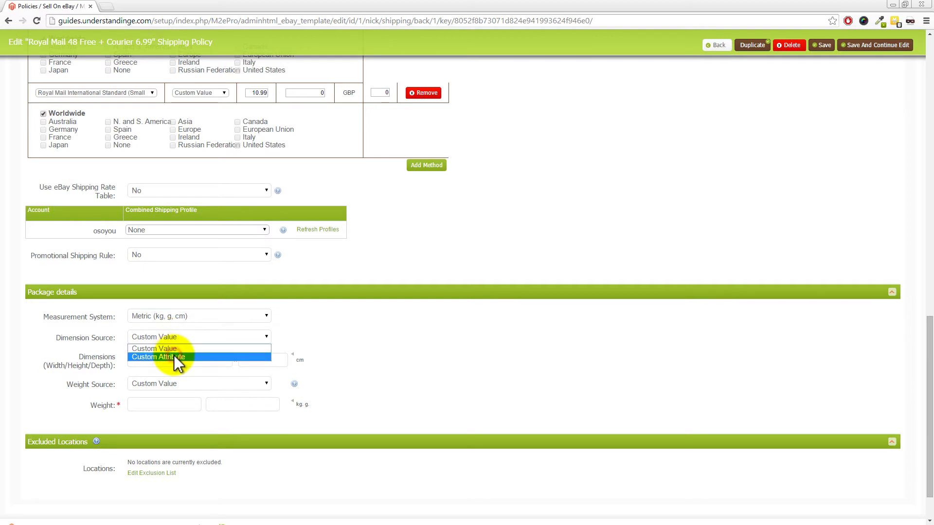
Set Dimension Source to Custom Attribute with Width mapped first, and Weight Source to Weight
{"action": "left_click", "coordinate": [173, 357]}
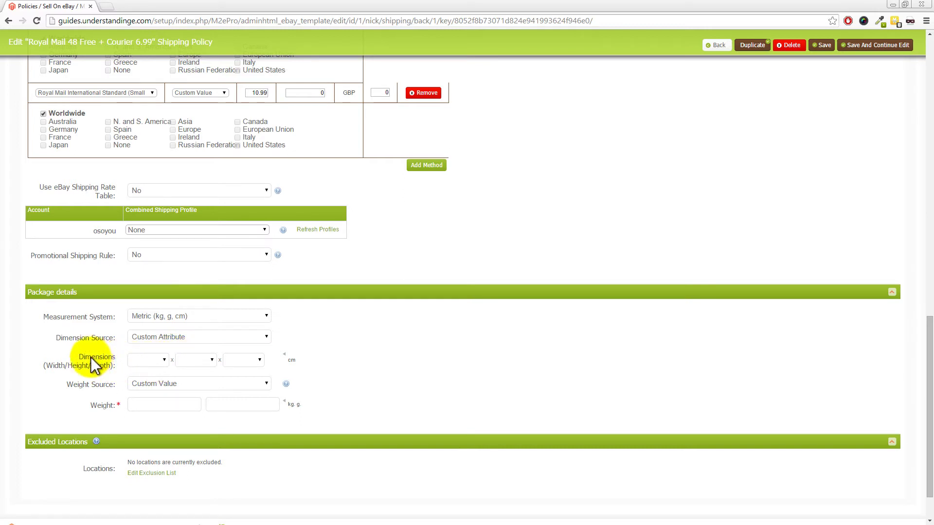
{"action": "left_click", "coordinate": [164, 361]}
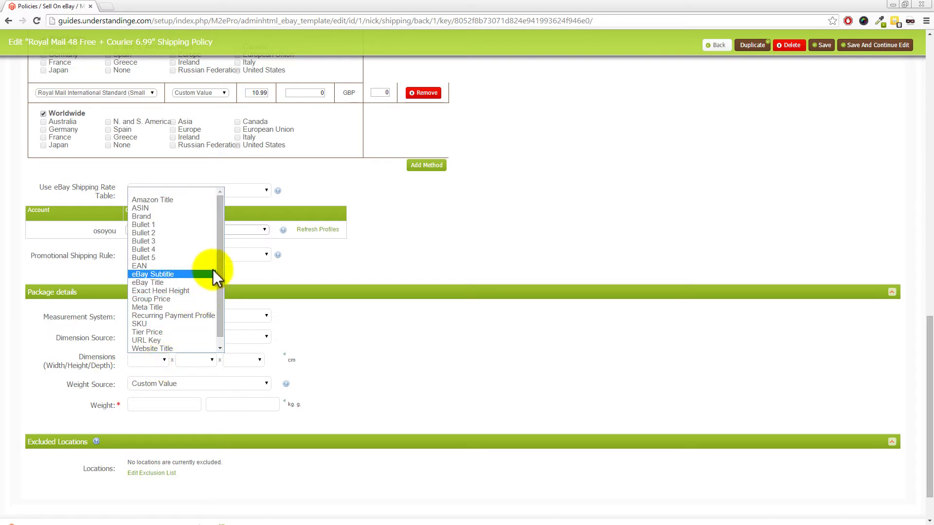
{"action": "left_click_drag", "start_coordinate": [218, 263], "coordinate": [222, 298]}
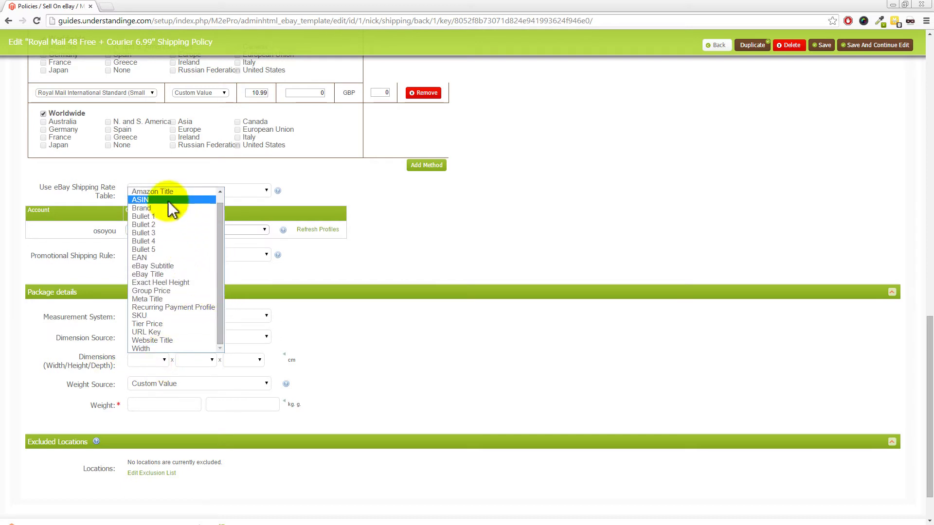
{"action": "left_click", "coordinate": [154, 347]}
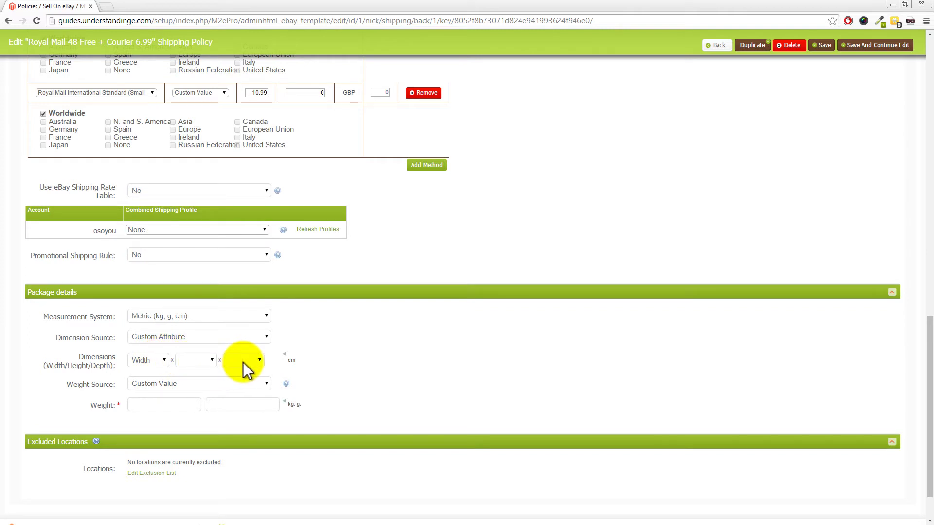
{"action": "left_click", "coordinate": [155, 385]}
{"action": "scroll", "coordinate": [159, 320], "scroll_direction": "down", "scroll_amount": 2}
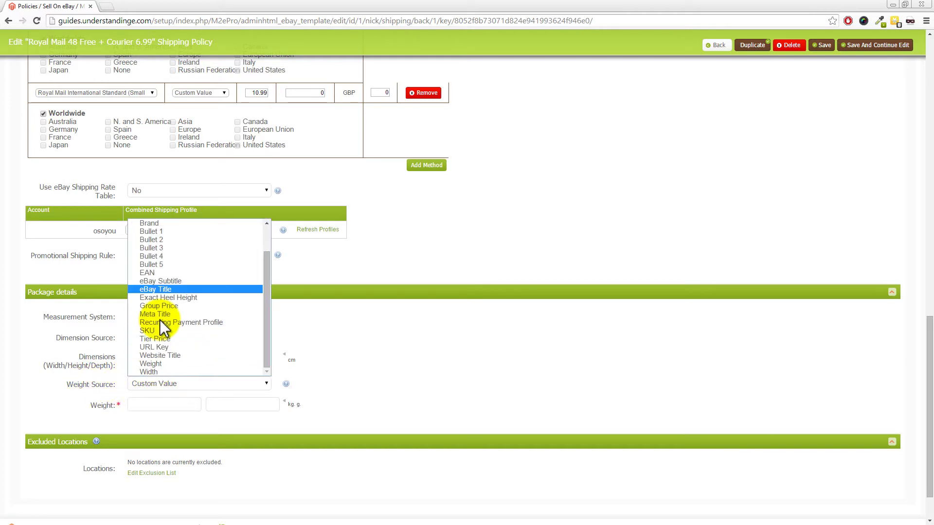
{"action": "left_click", "coordinate": [151, 365]}
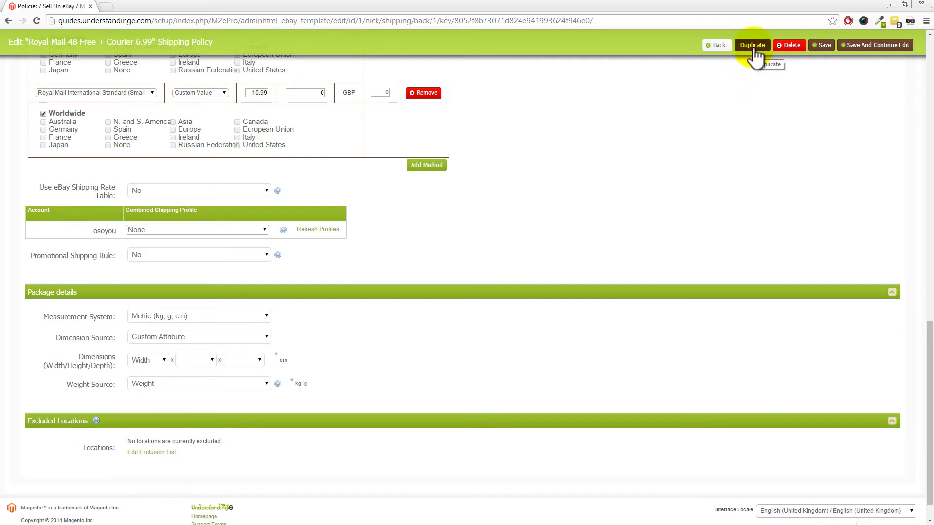
Save the Royal Mail 48 Free + Courier 6.99 policy, confirming in the Save Policy dialog
{"action": "left_click", "coordinate": [823, 45]}
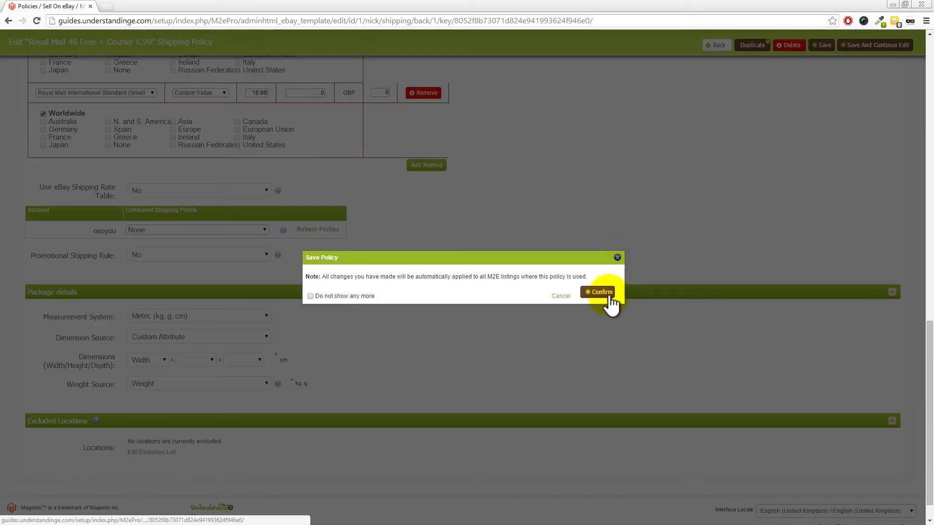
{"action": "left_click", "coordinate": [604, 293]}
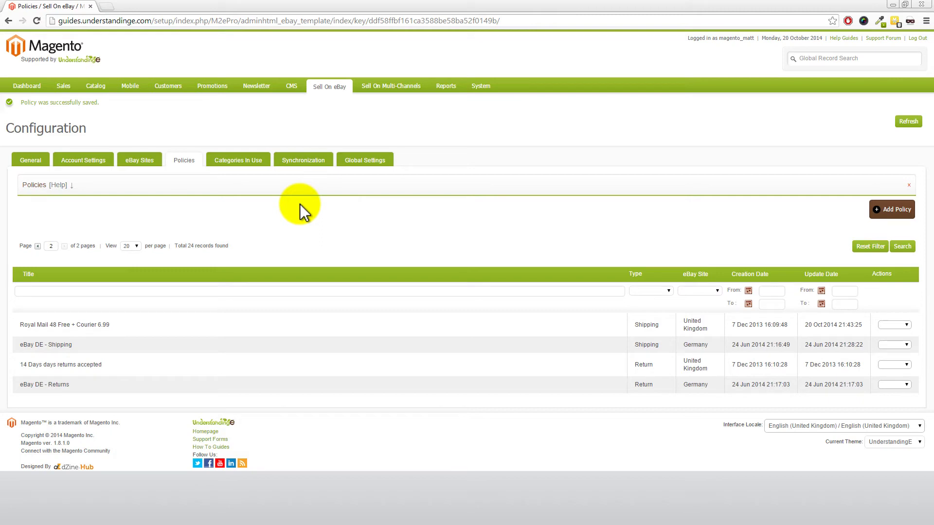
Go to Catalog > Attributes > Manage Attributes to list the 83 product attributes
{"action": "mouse_move", "coordinate": [98, 89]}
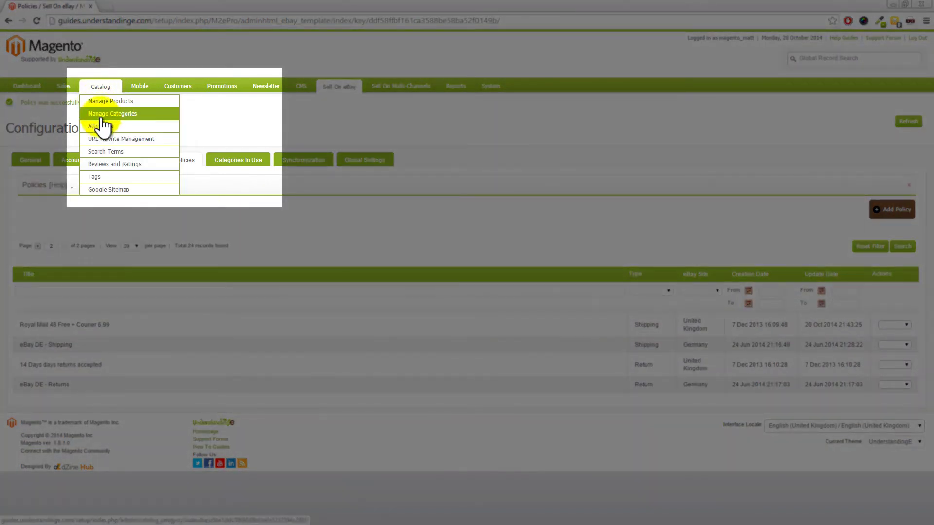
{"action": "mouse_move", "coordinate": [103, 132]}
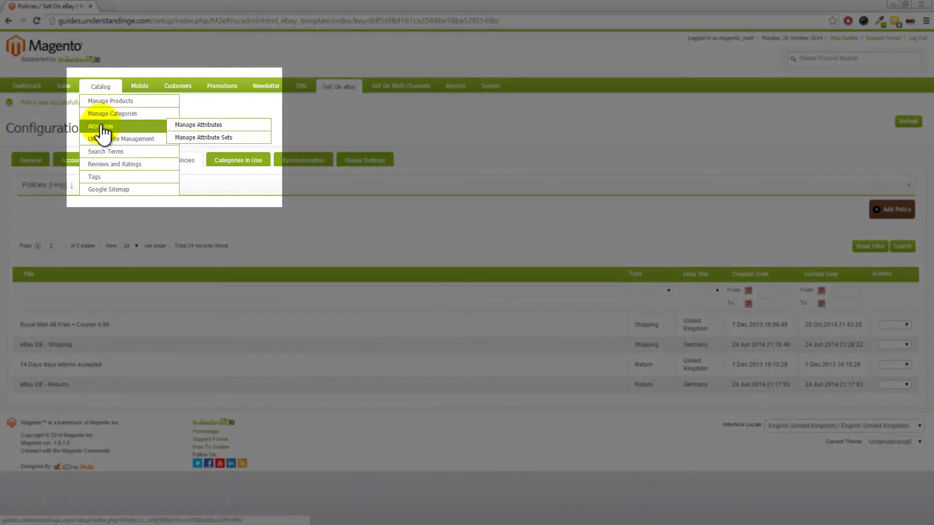
{"action": "left_click", "coordinate": [197, 125]}
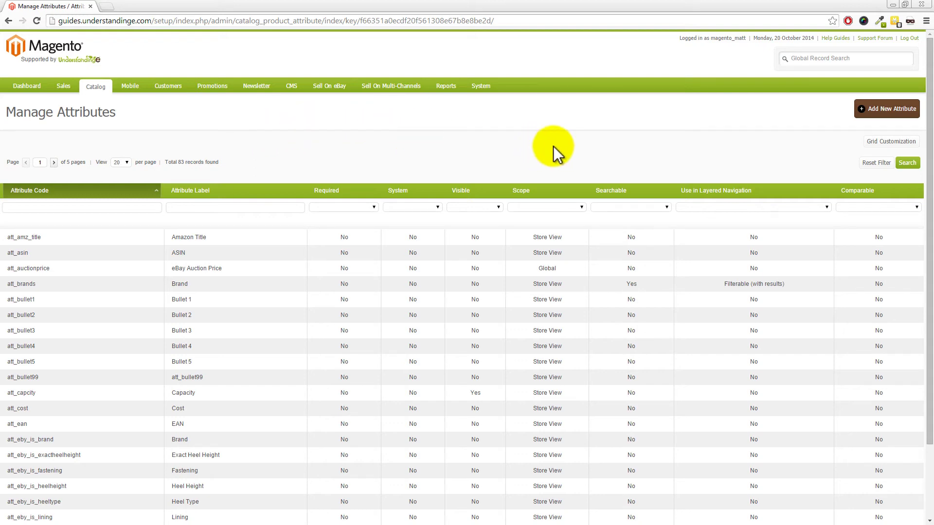
Start a new product attribute with code att_width and view its Manage Label / Options tab
{"action": "left_click", "coordinate": [893, 112]}
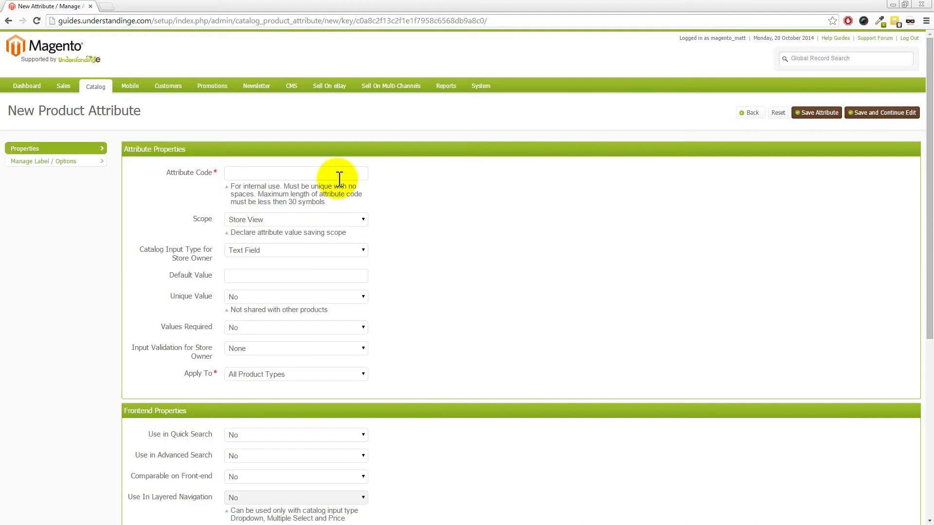
{"action": "left_click", "coordinate": [275, 174]}
{"action": "type", "text": "att"}
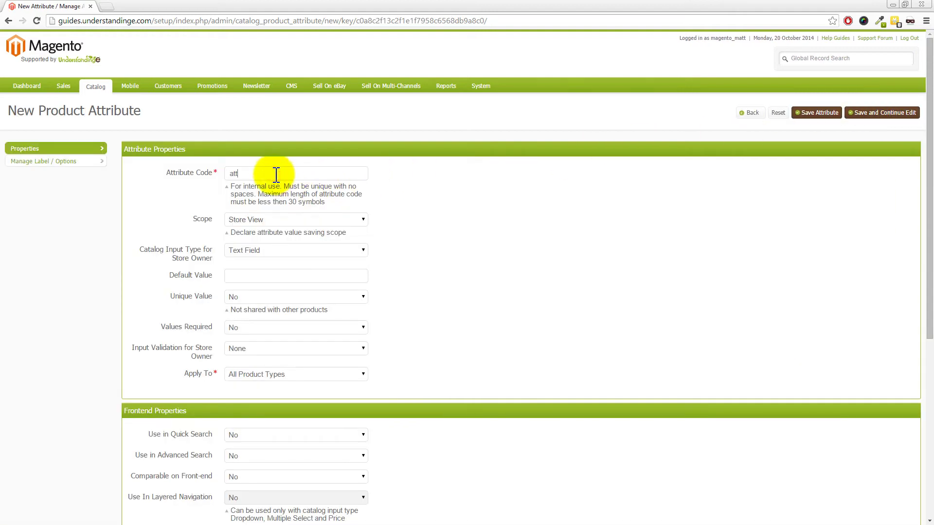
{"action": "type", "text": "_width"}
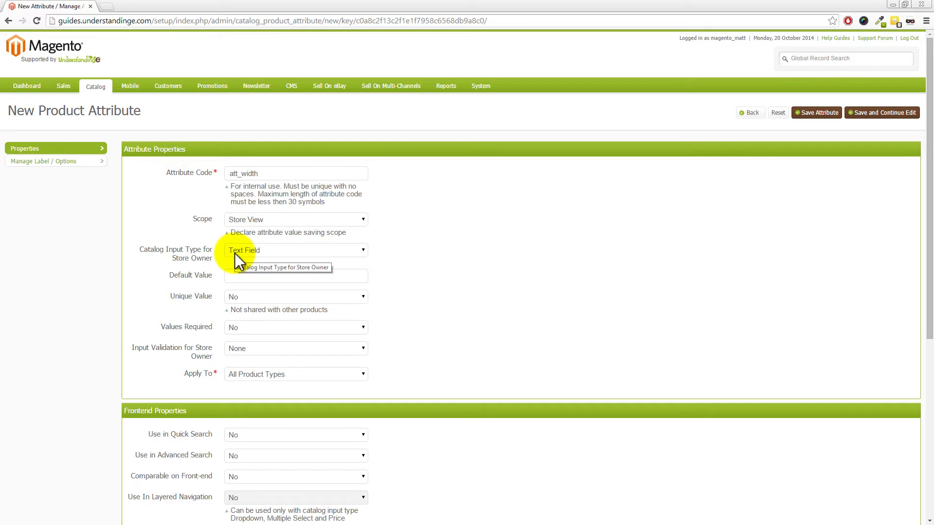
{"action": "left_click", "coordinate": [51, 164]}
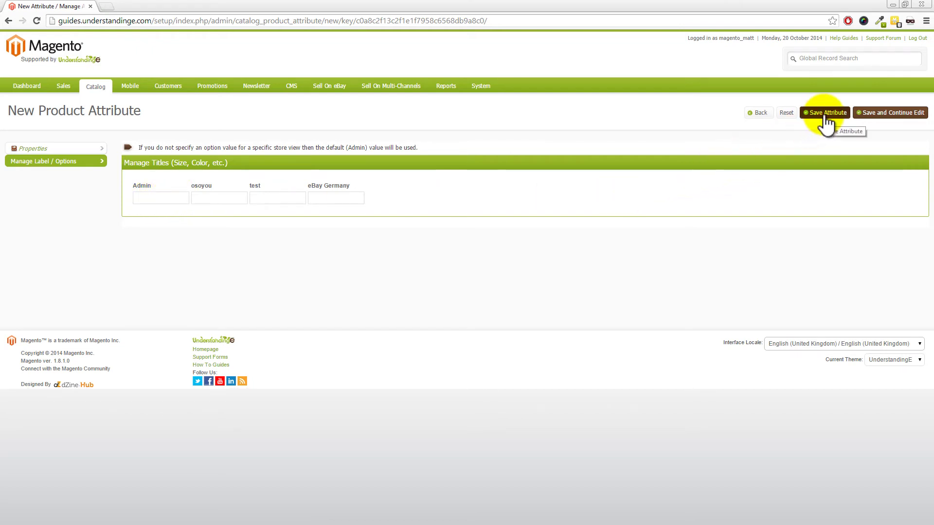
{"action": "left_click", "coordinate": [50, 151]}
Change the attribute code to att_height, set its Admin label to Height, and save it
{"action": "left_click_drag", "start_coordinate": [272, 173], "coordinate": [244, 180]}
{"action": "type", "text": "height"}
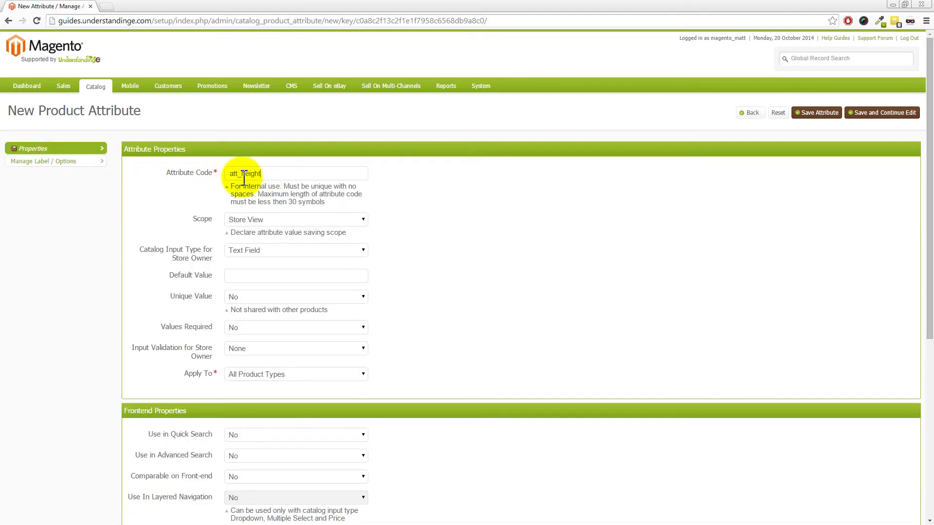
{"action": "left_click", "coordinate": [62, 163]}
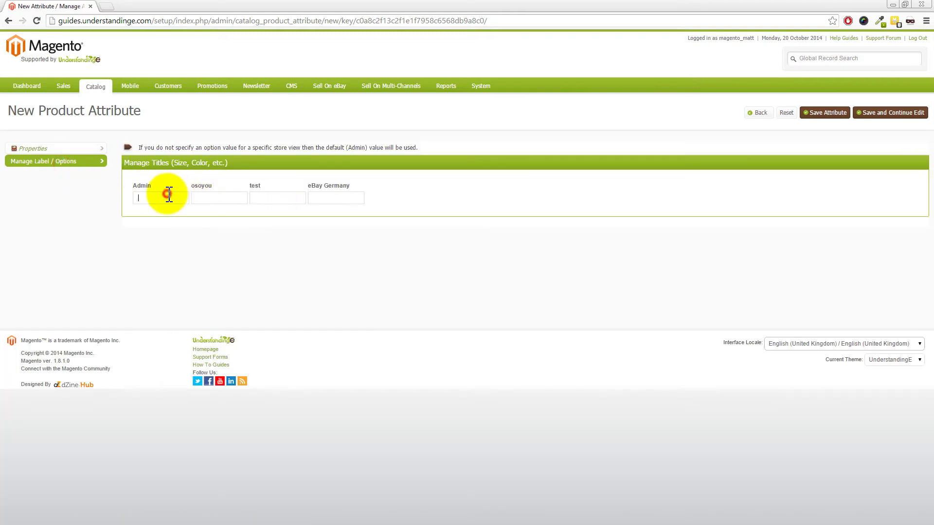
{"action": "left_click", "coordinate": [169, 195]}
{"action": "type", "text": "Height"}
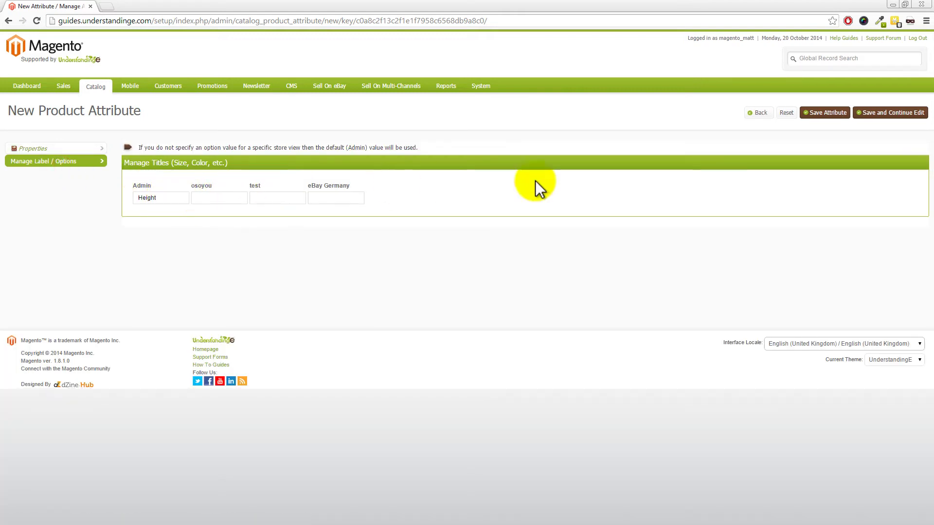
{"action": "left_click", "coordinate": [827, 113]}
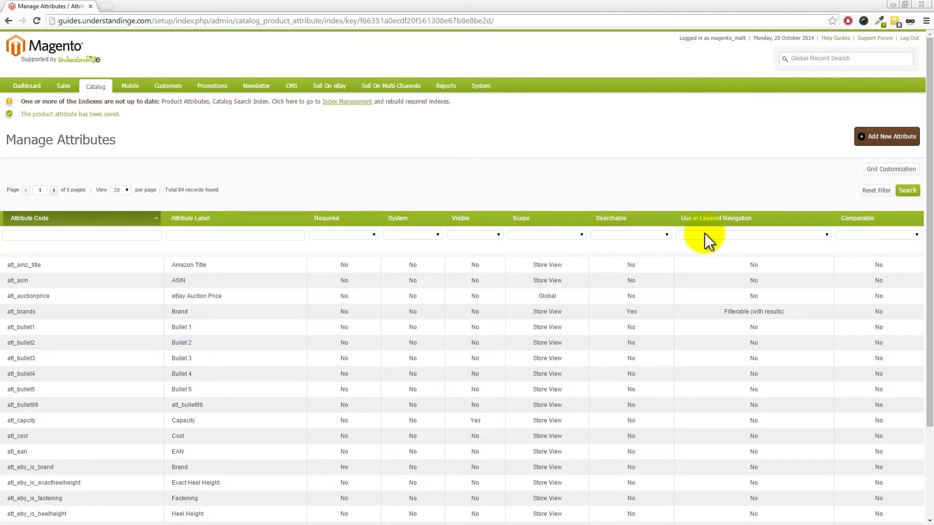
Create another product attribute att_depth with Admin label Depth and save it
{"action": "left_click", "coordinate": [890, 138]}
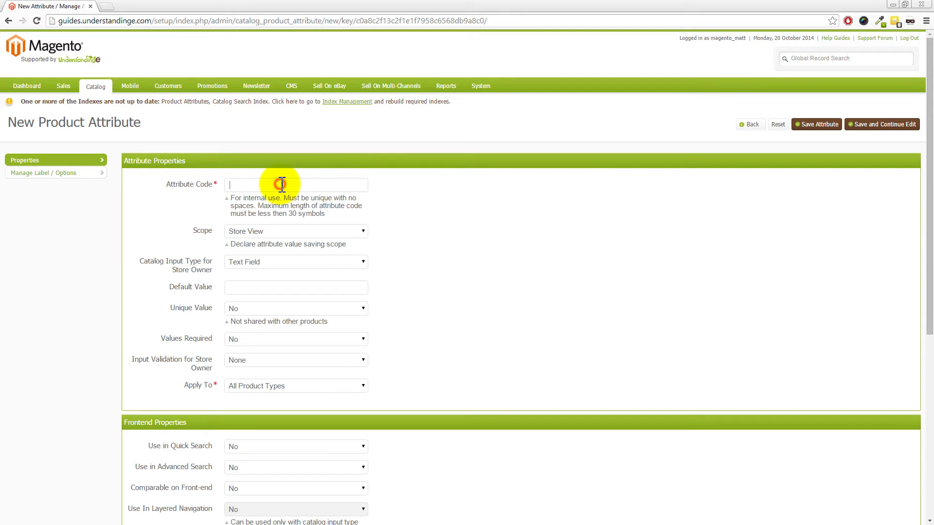
{"action": "left_click", "coordinate": [283, 185]}
{"action": "type", "text": "att_depth"}
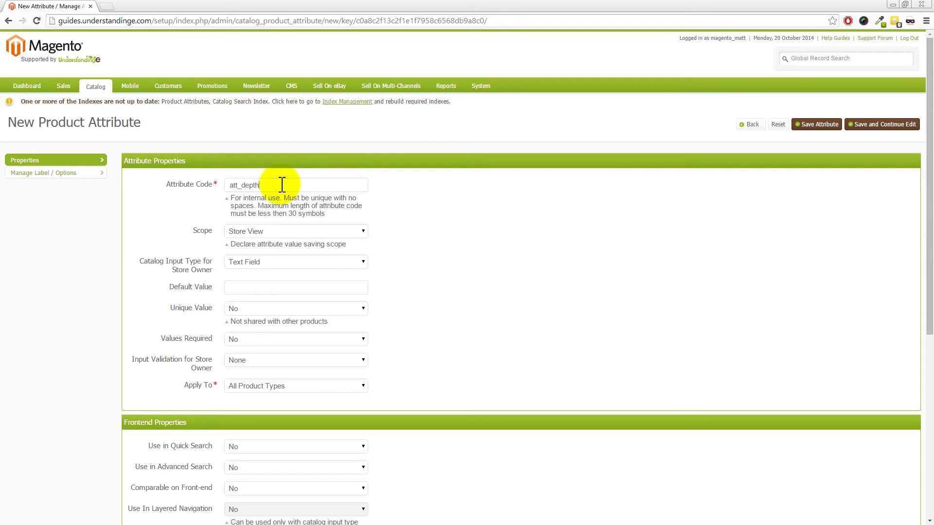
{"action": "left_click", "coordinate": [64, 176]}
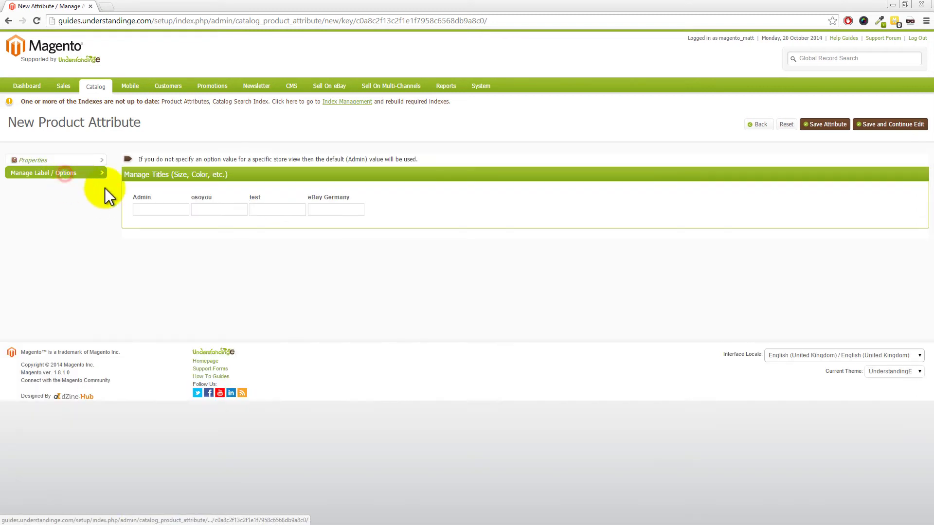
{"action": "left_click", "coordinate": [163, 208]}
{"action": "type", "text": "Depth"}
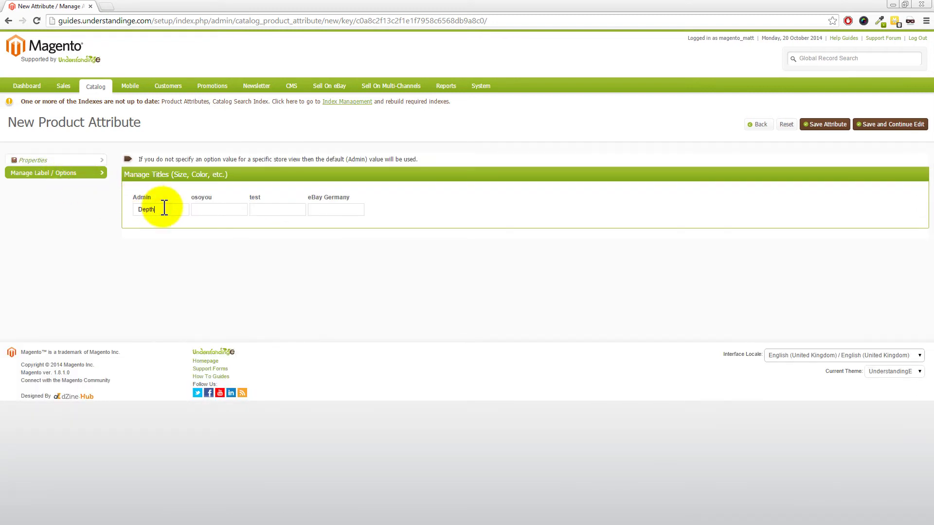
{"action": "left_click", "coordinate": [825, 125]}
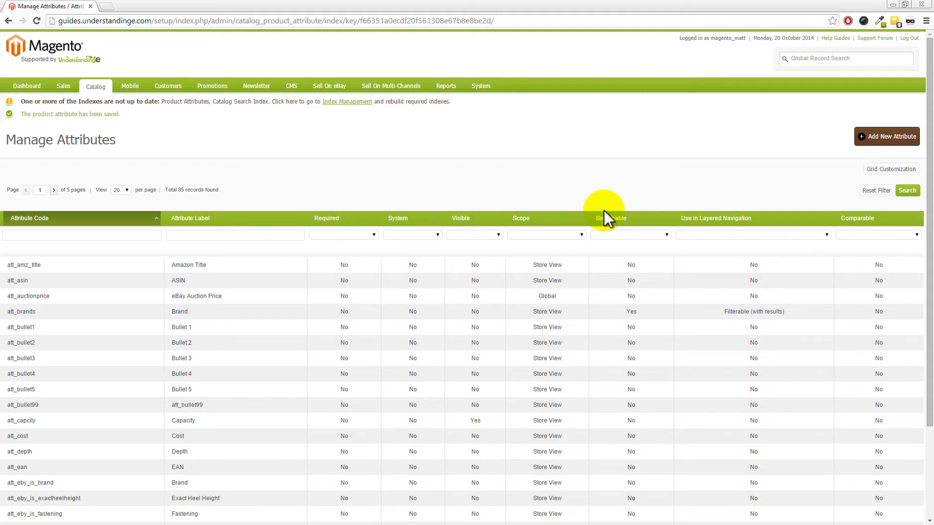
In the Default attribute set, place att_height and att_depth in General after att_width, then save
{"action": "mouse_move", "coordinate": [104, 91]}
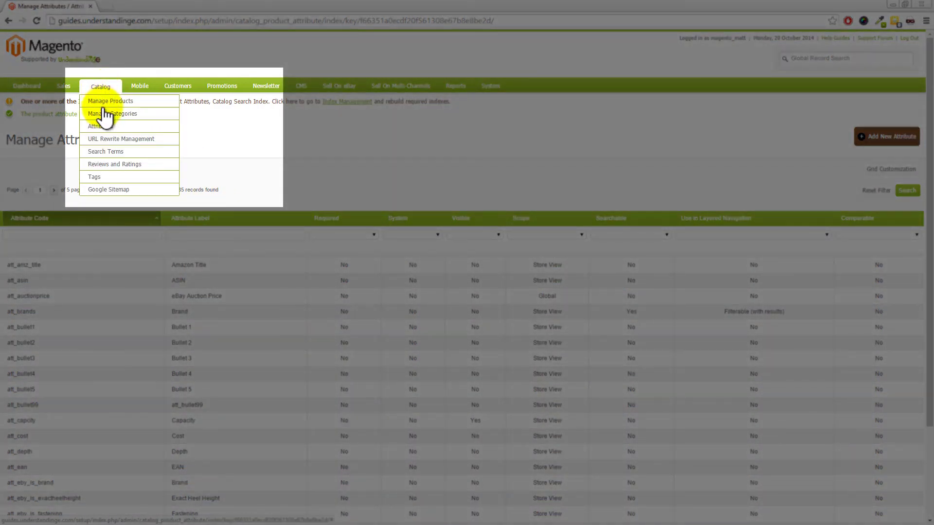
{"action": "mouse_move", "coordinate": [109, 127]}
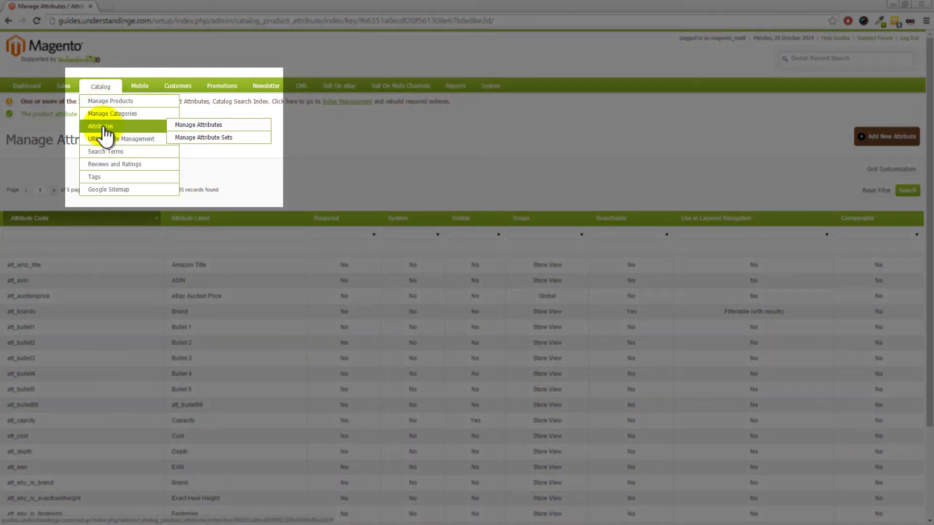
{"action": "left_click", "coordinate": [196, 137]}
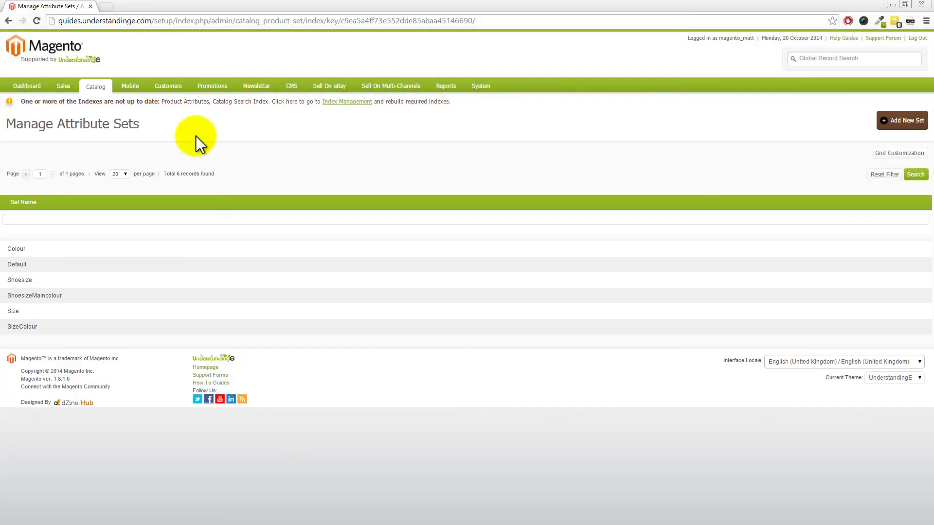
{"action": "left_click", "coordinate": [33, 265]}
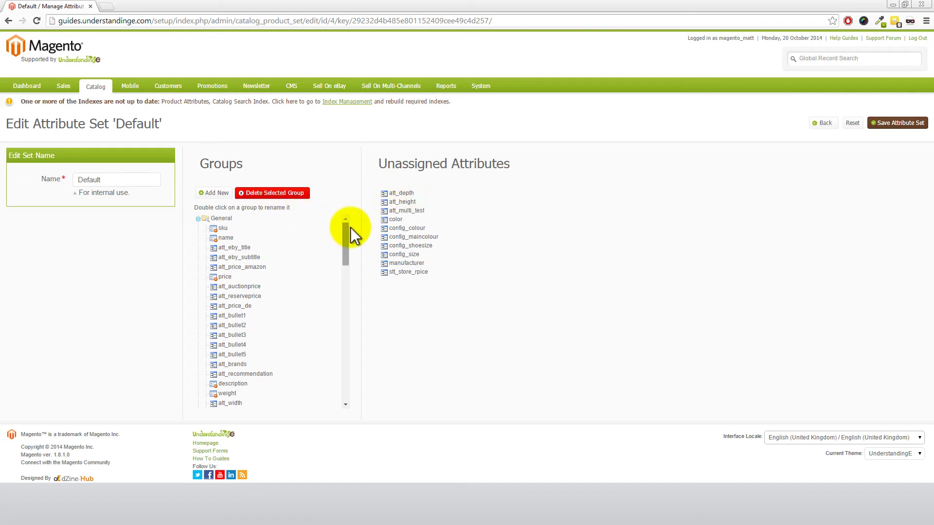
{"action": "left_click_drag", "start_coordinate": [346, 227], "coordinate": [344, 252]}
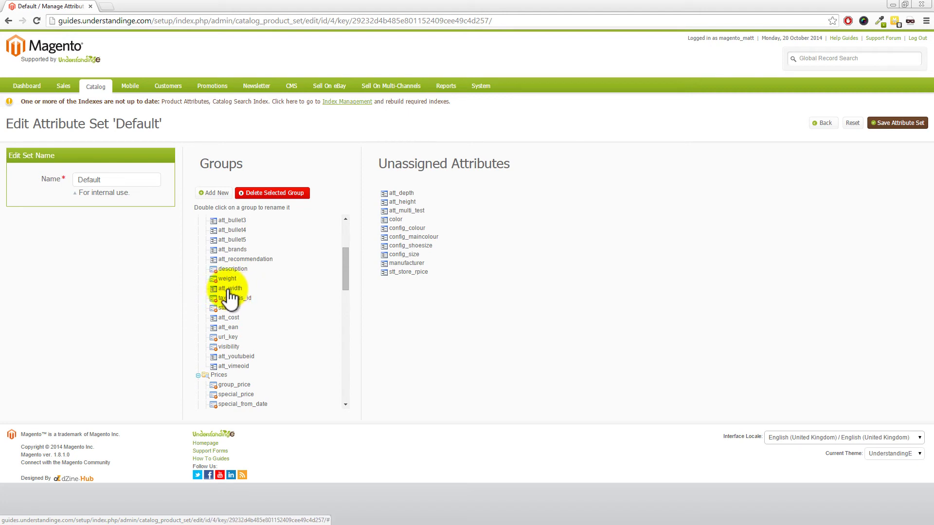
{"action": "left_click_drag", "start_coordinate": [408, 197], "coordinate": [243, 292]}
{"action": "left_click_drag", "start_coordinate": [399, 195], "coordinate": [250, 293]}
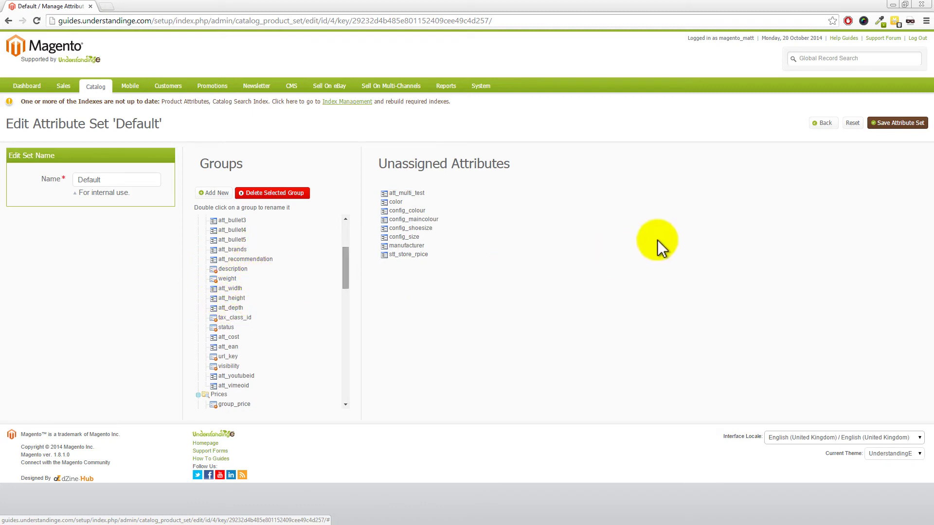
{"action": "left_click", "coordinate": [886, 124]}
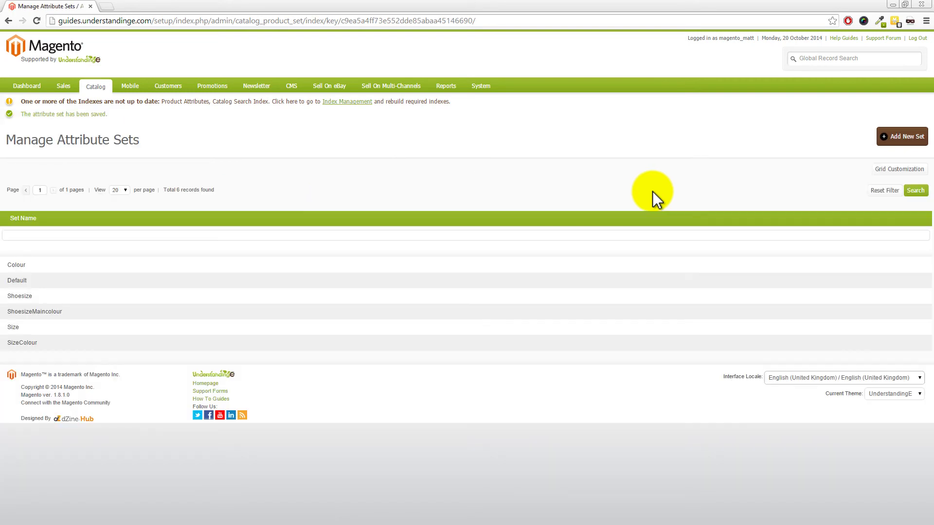
Open the products list in a new tab and start editing the Montana Tent
{"action": "mouse_move", "coordinate": [77, 103]}
{"action": "right_click", "coordinate": [127, 106]}
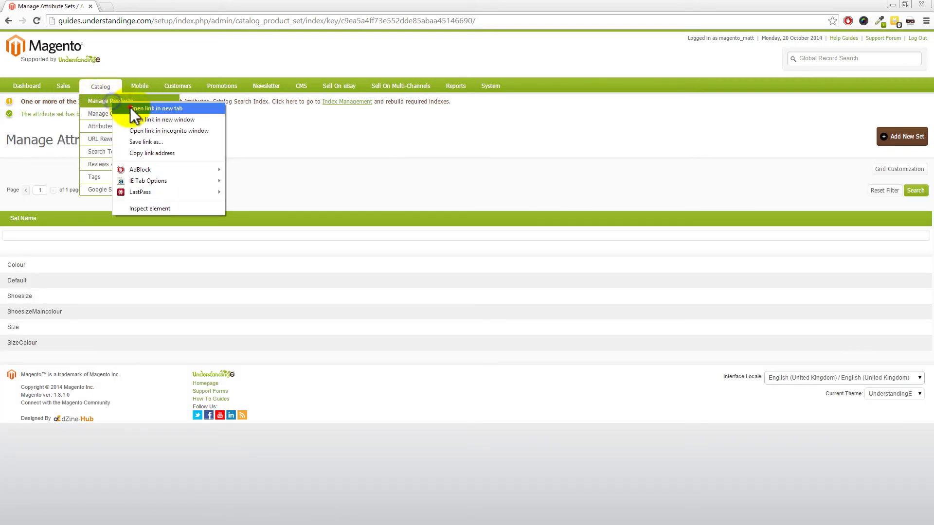
{"action": "left_click", "coordinate": [146, 111]}
{"action": "left_click", "coordinate": [129, 7]}
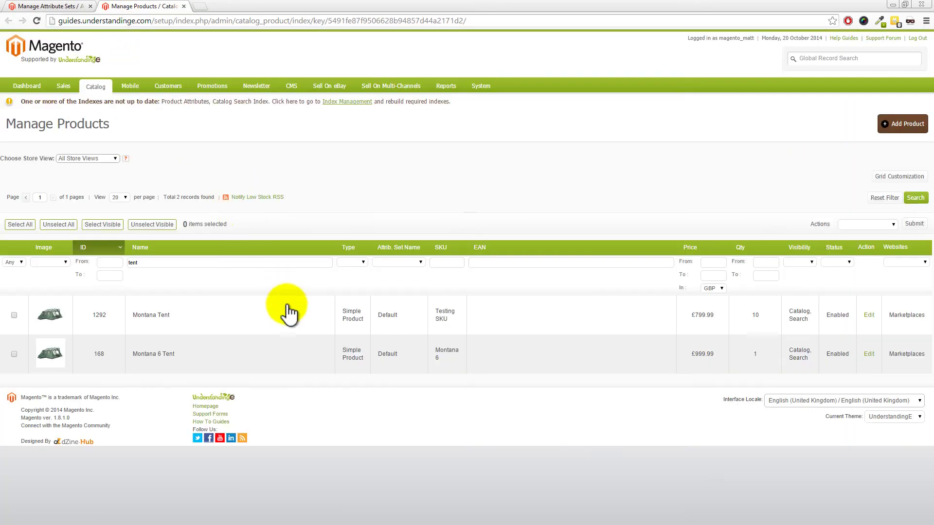
{"action": "left_click", "coordinate": [244, 323]}
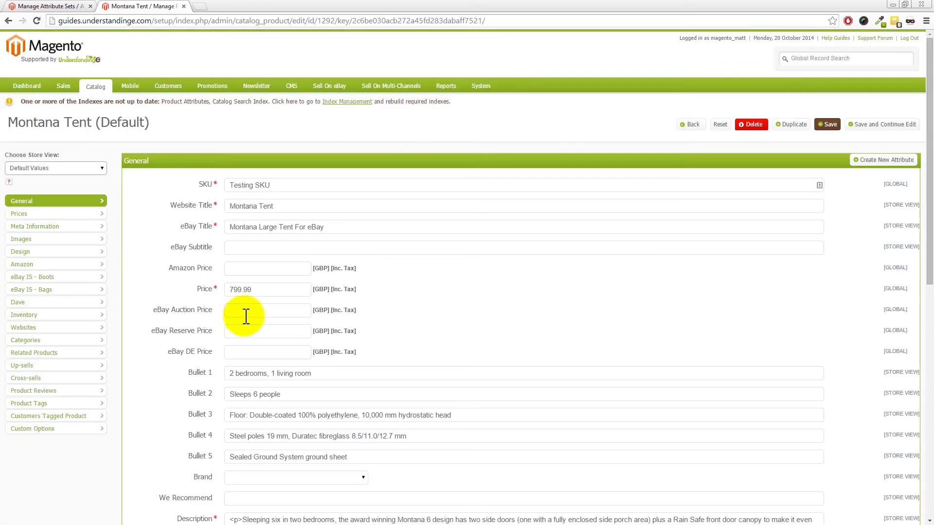
Give the Montana Tent Width 100, Height 100 and Depth 120, save, and return to attribute sets
{"action": "scroll", "coordinate": [356, 294], "scroll_direction": "down", "scroll_amount": 8}
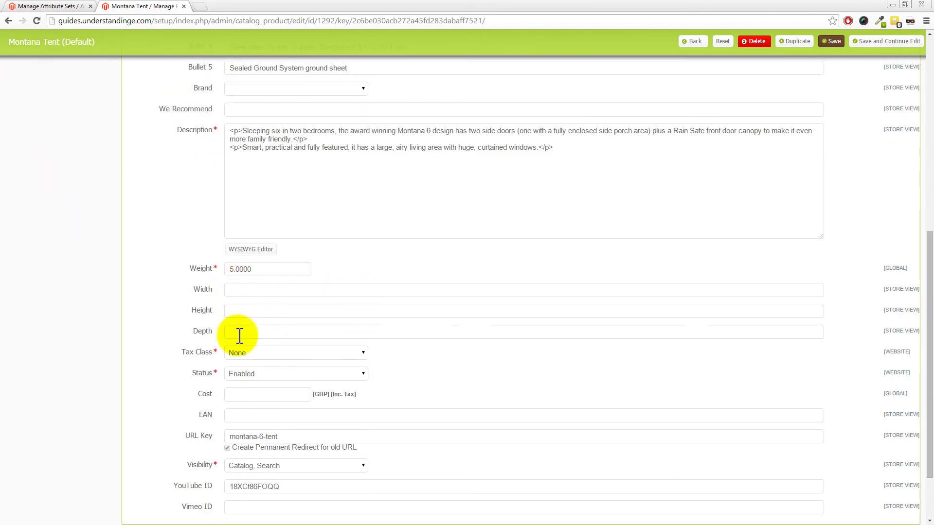
{"action": "left_click", "coordinate": [252, 290]}
{"action": "type", "text": "100"}
{"action": "left_click", "coordinate": [252, 315]}
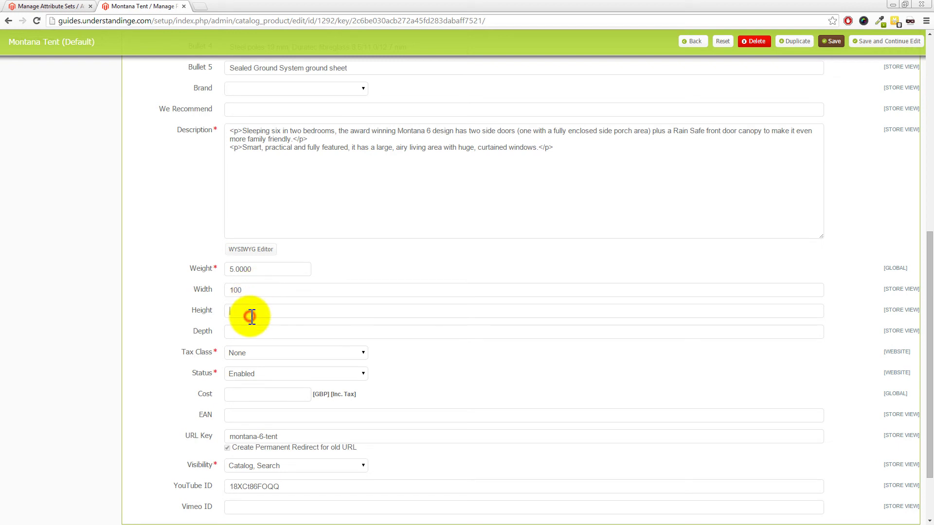
{"action": "type", "text": "100"}
{"action": "left_click", "coordinate": [250, 333]}
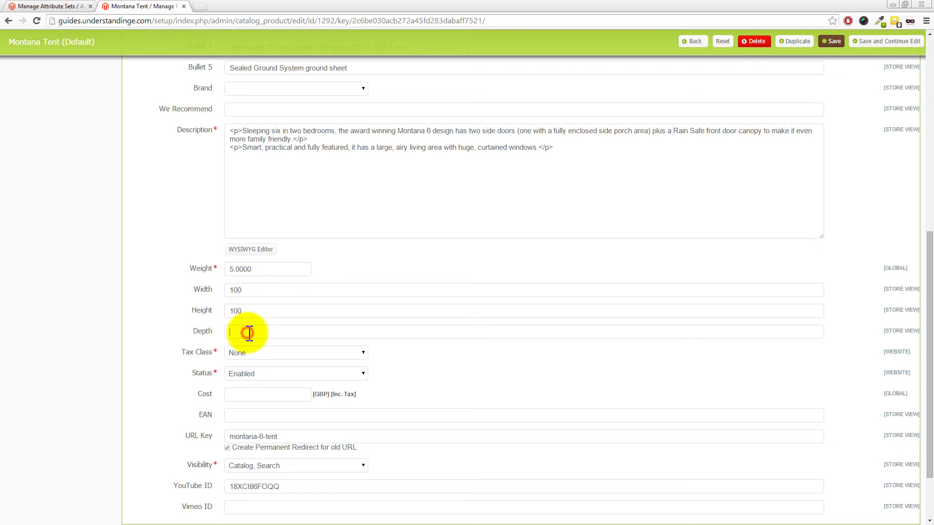
{"action": "type", "text": "120"}
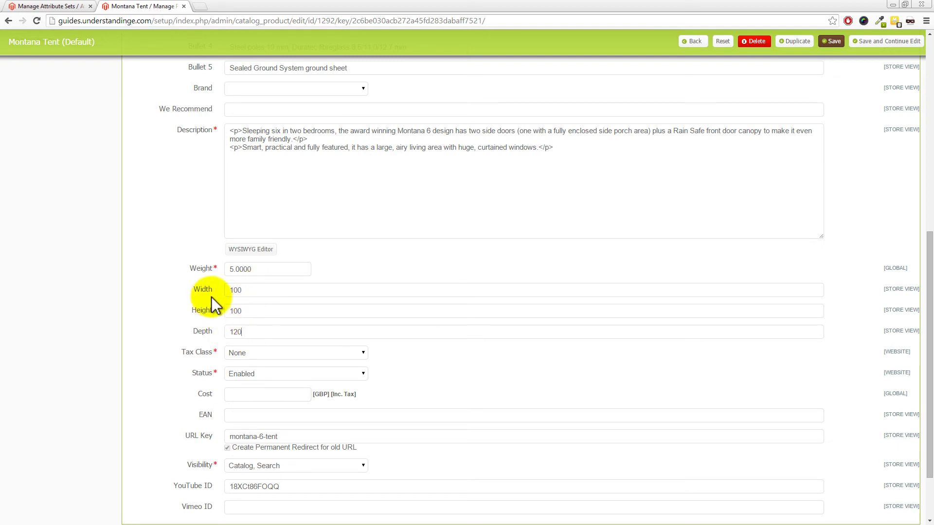
{"action": "left_click", "coordinate": [833, 42]}
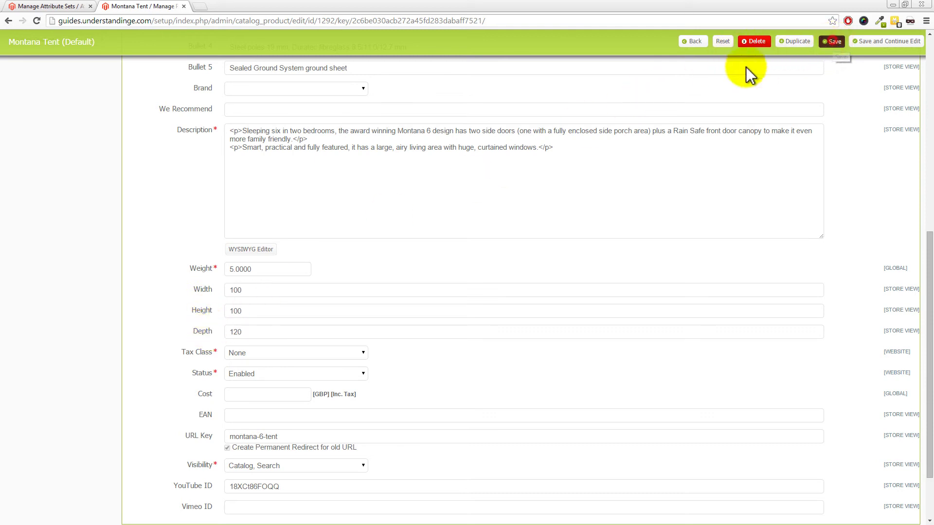
{"action": "left_click", "coordinate": [63, 7]}
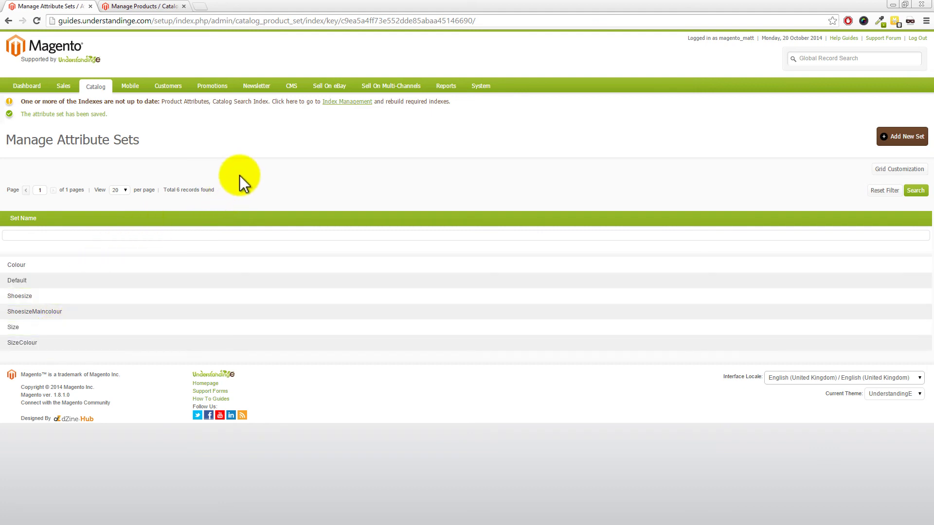
Open the Royal Mail 48 Free + Courier 6.99 policy from eBay Configuration and scroll to Package details
{"action": "mouse_move", "coordinate": [323, 93]}
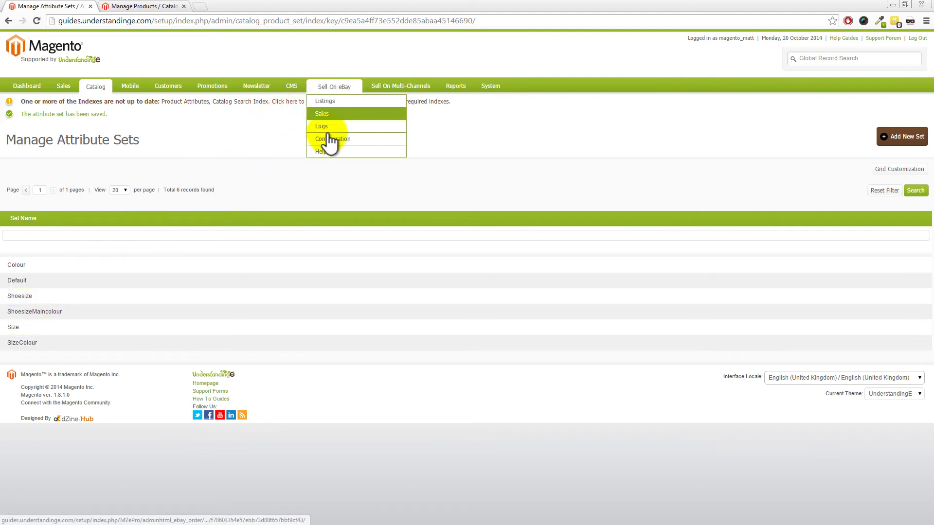
{"action": "left_click", "coordinate": [328, 139]}
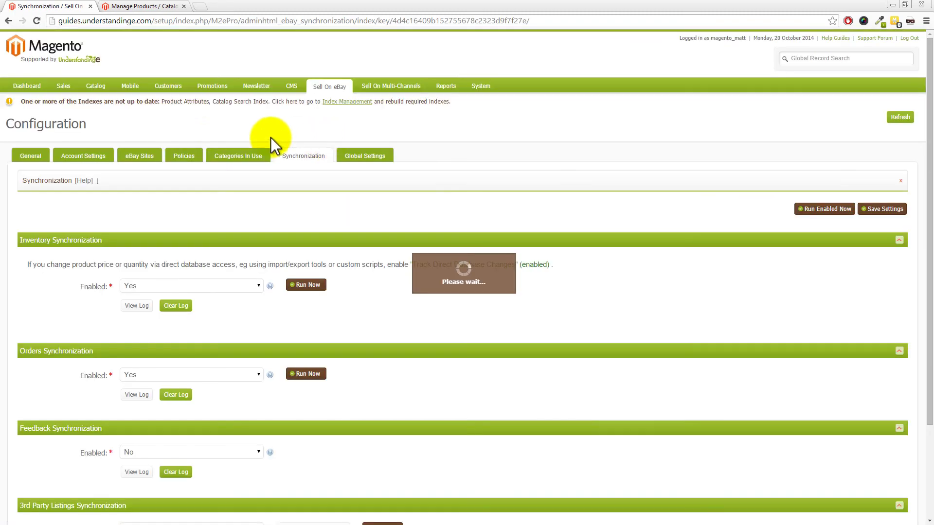
{"action": "left_click", "coordinate": [188, 155]}
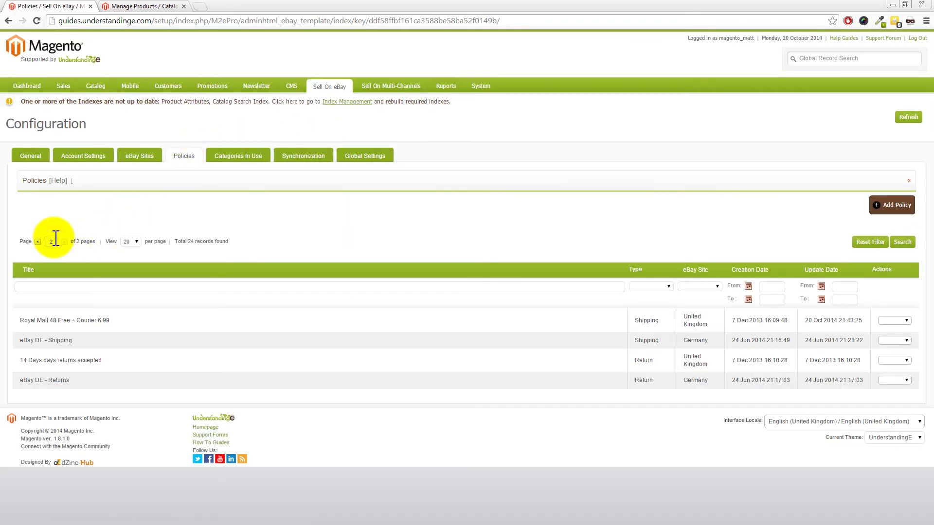
{"action": "left_click", "coordinate": [94, 325]}
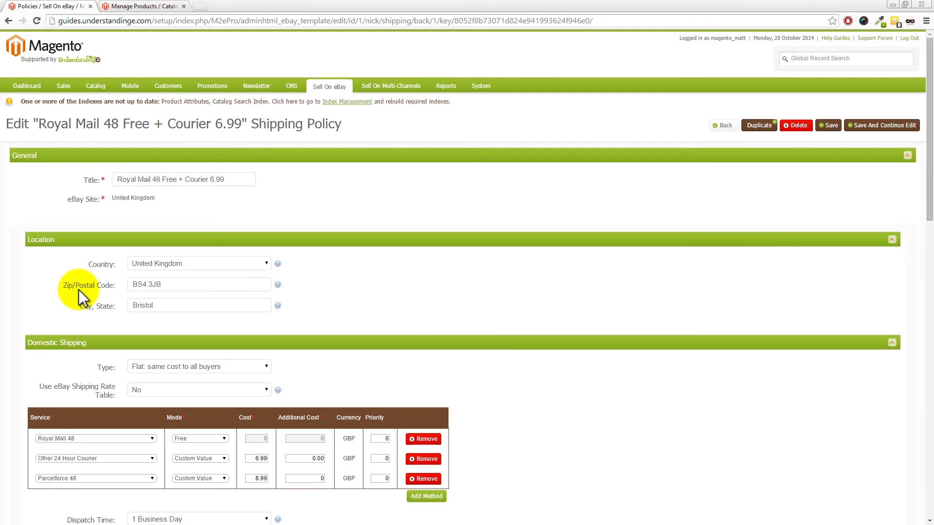
{"action": "scroll", "coordinate": [42, 280], "scroll_direction": "down", "scroll_amount": 15}
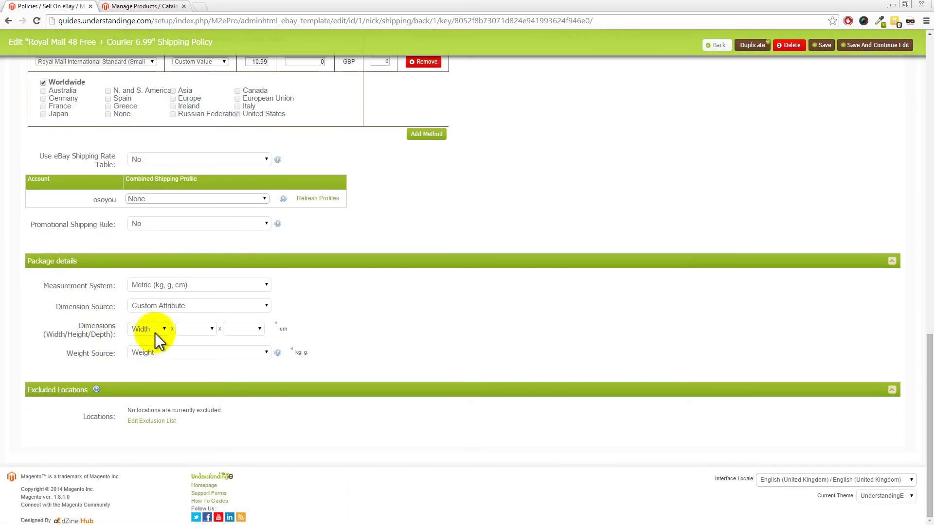
Set the package Dimensions dropdowns to Width, Height and Depth, then save and confirm the policy
{"action": "left_click", "coordinate": [209, 328]}
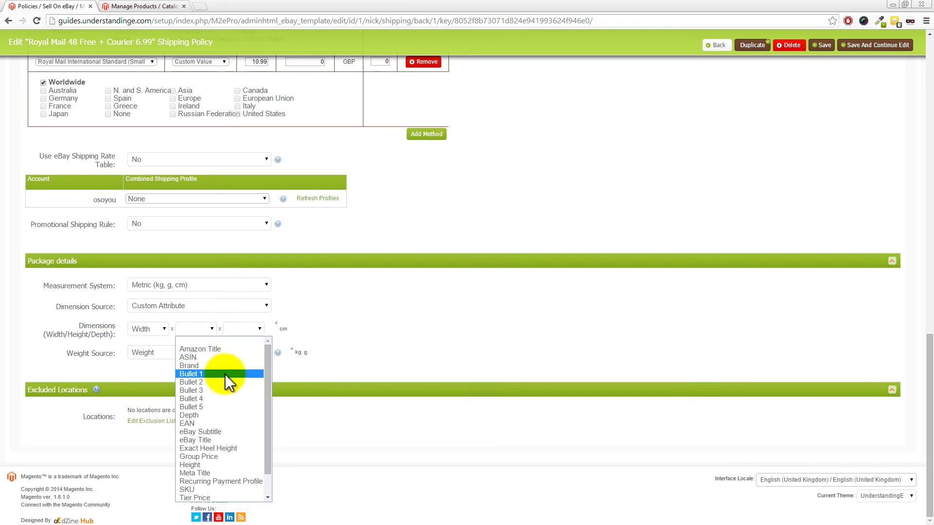
{"action": "scroll", "coordinate": [226, 422], "scroll_direction": "up", "scroll_amount": 1}
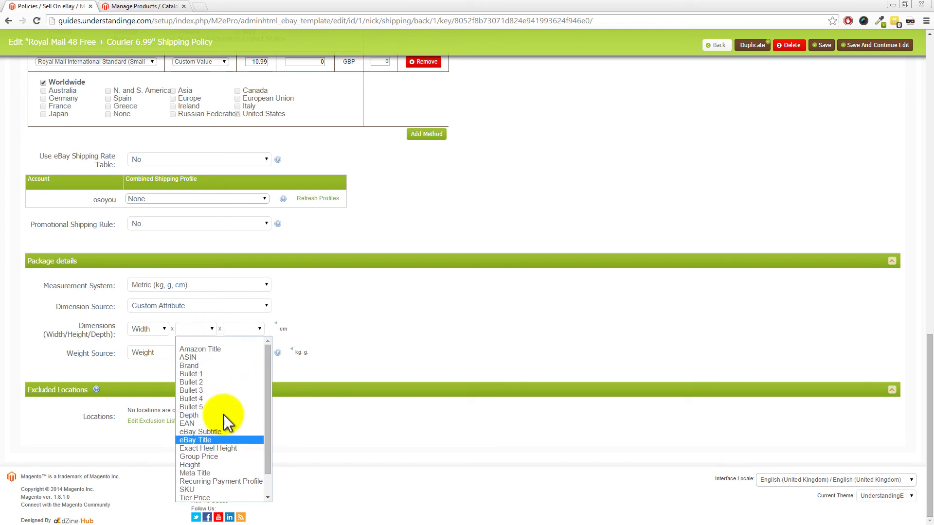
{"action": "left_click", "coordinate": [193, 414]}
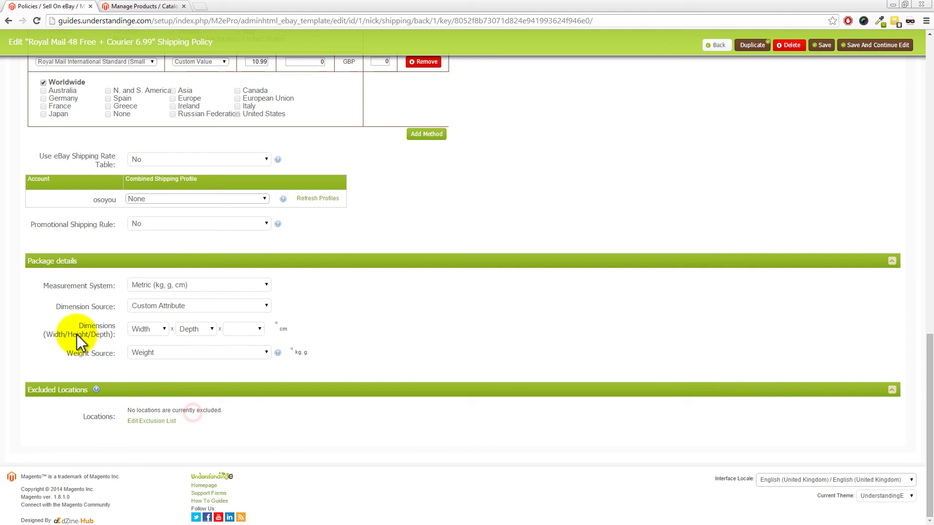
{"action": "left_click", "coordinate": [201, 330]}
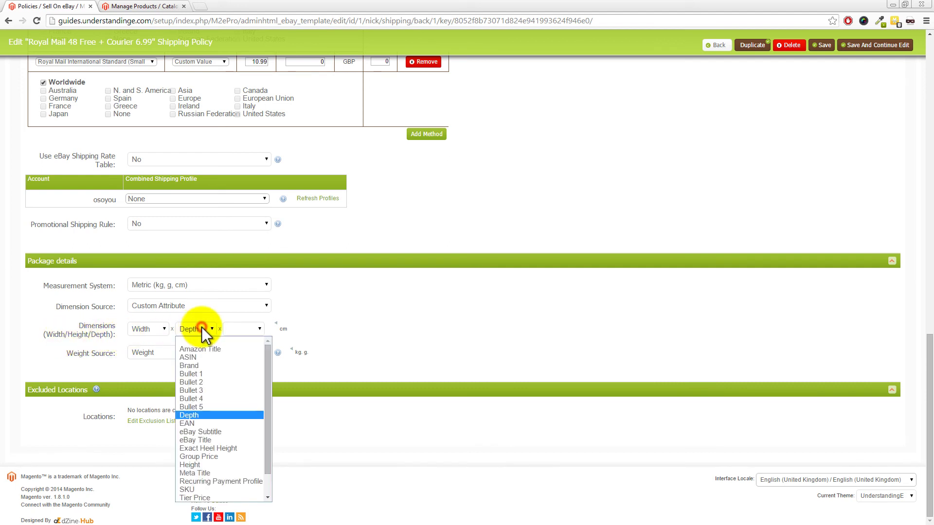
{"action": "left_click", "coordinate": [200, 465]}
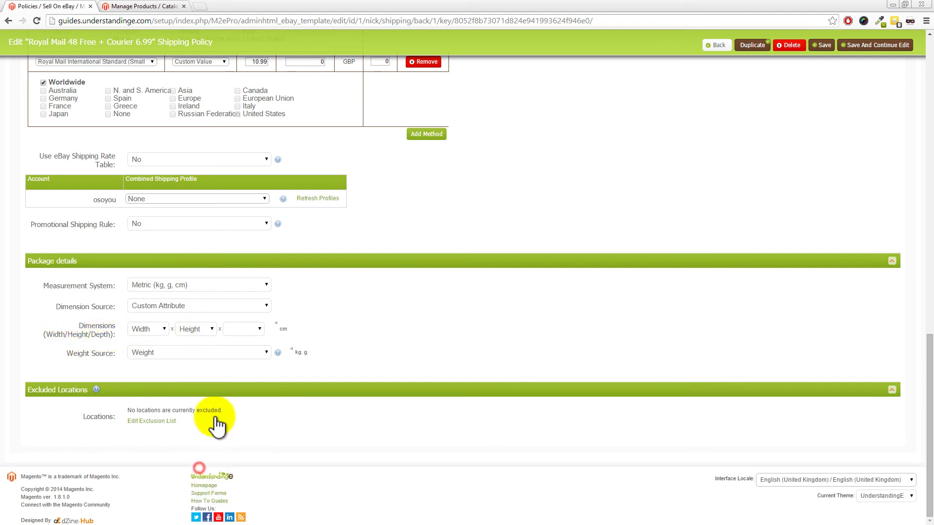
{"action": "left_click", "coordinate": [246, 329]}
{"action": "scroll", "coordinate": [248, 413], "scroll_direction": "down", "scroll_amount": 1}
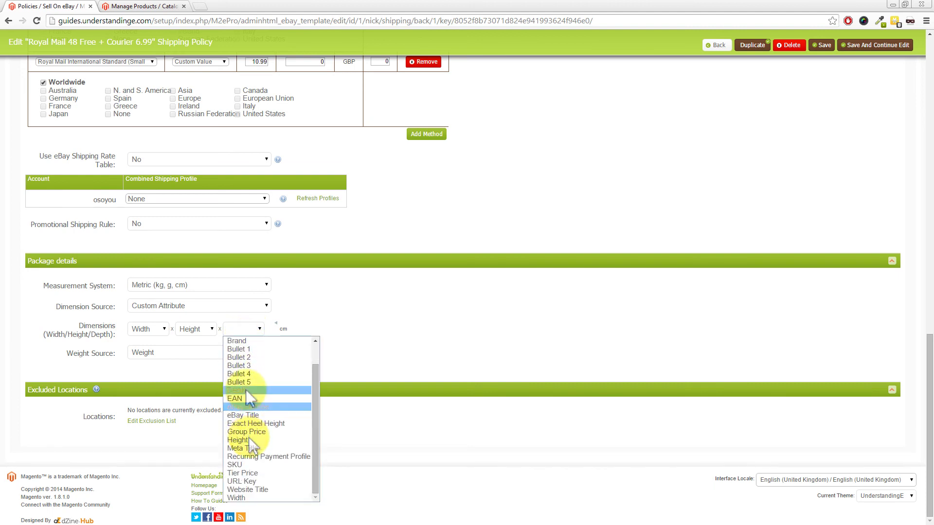
{"action": "left_click", "coordinate": [246, 390]}
{"action": "left_click", "coordinate": [355, 336]}
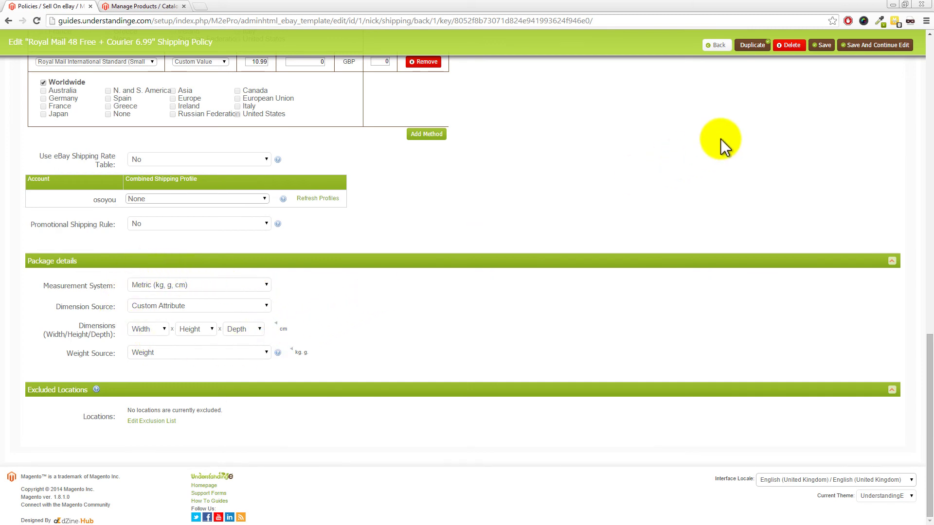
{"action": "left_click", "coordinate": [824, 48]}
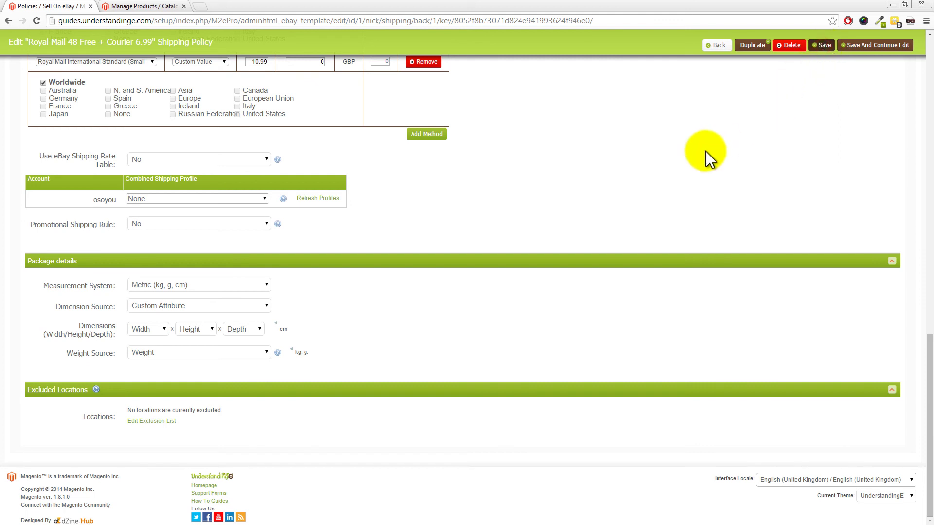
{"action": "left_click", "coordinate": [602, 292]}
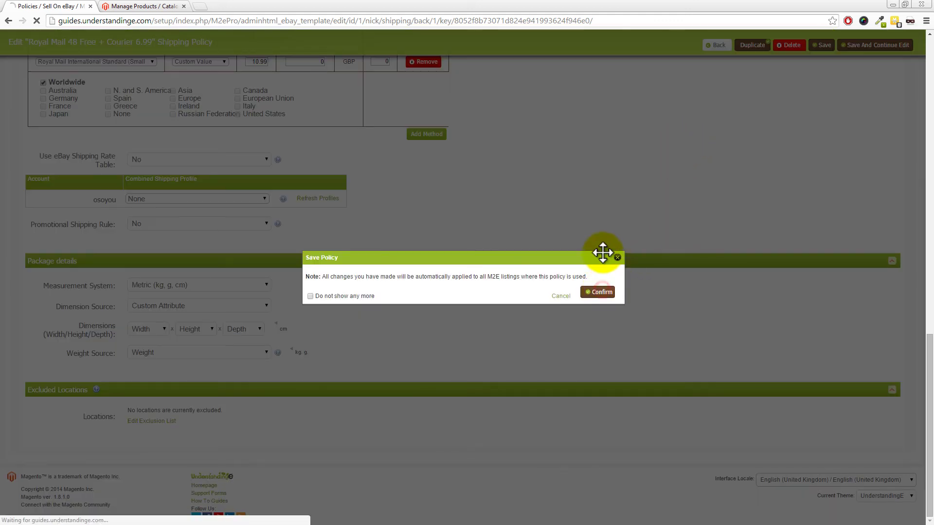